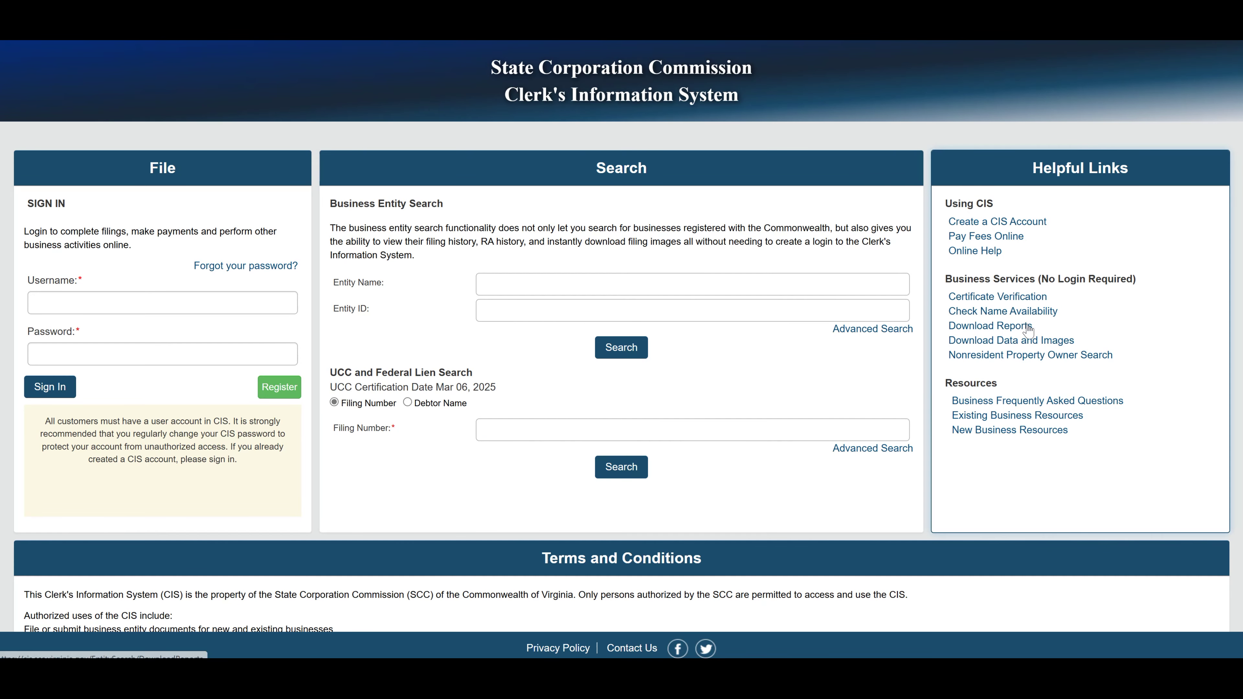
Go from the CIS home page to the Name Check Availability page.
click(1023, 312)
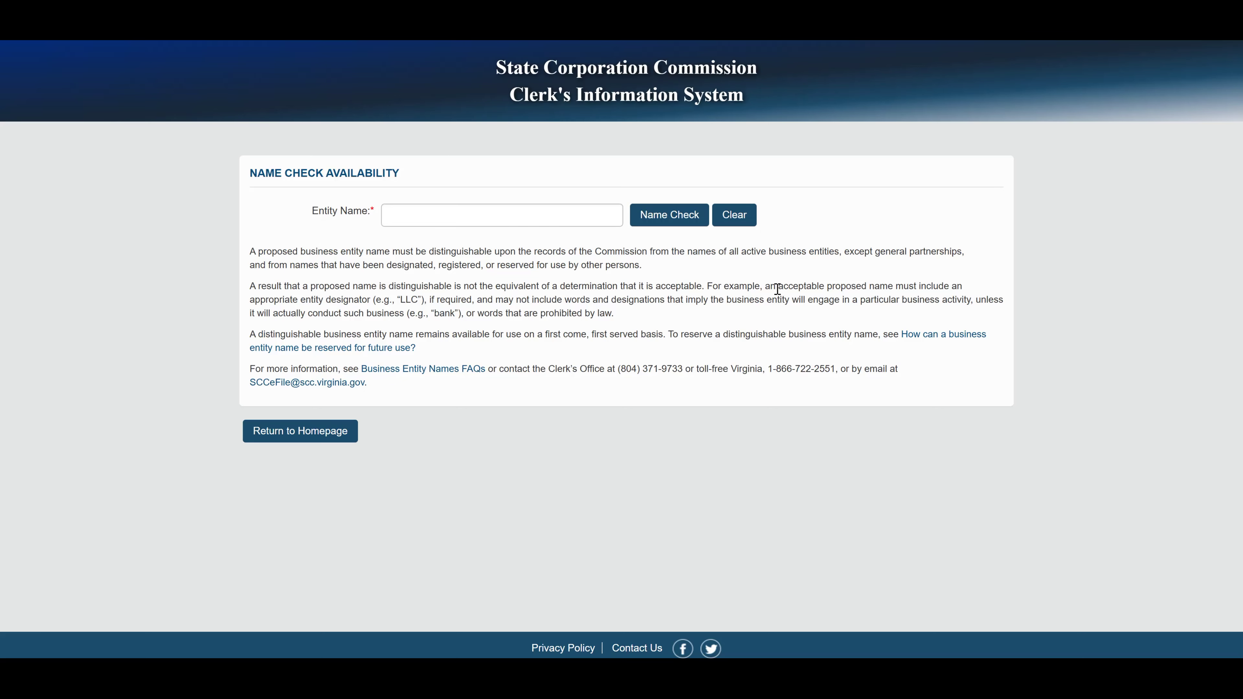
Run a name check on 'Innovation 4 Impact' and confirm it is available.
click(444, 221)
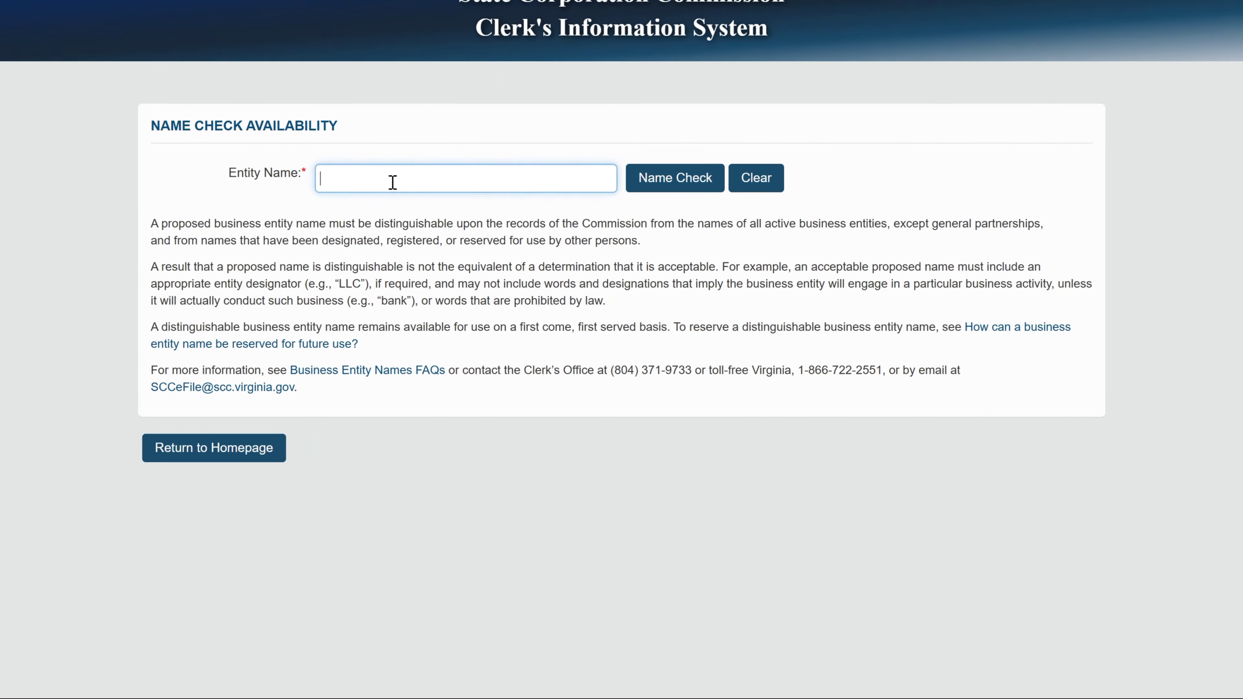
text(Innovation )
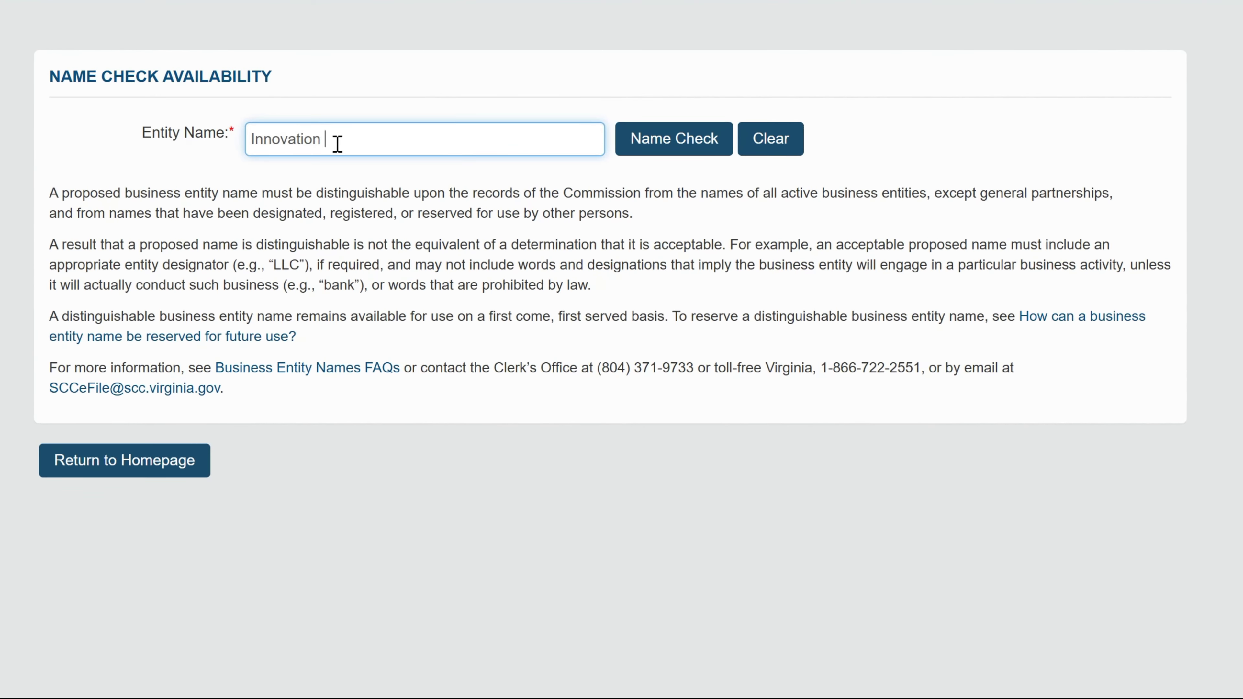
text(4 Impa)
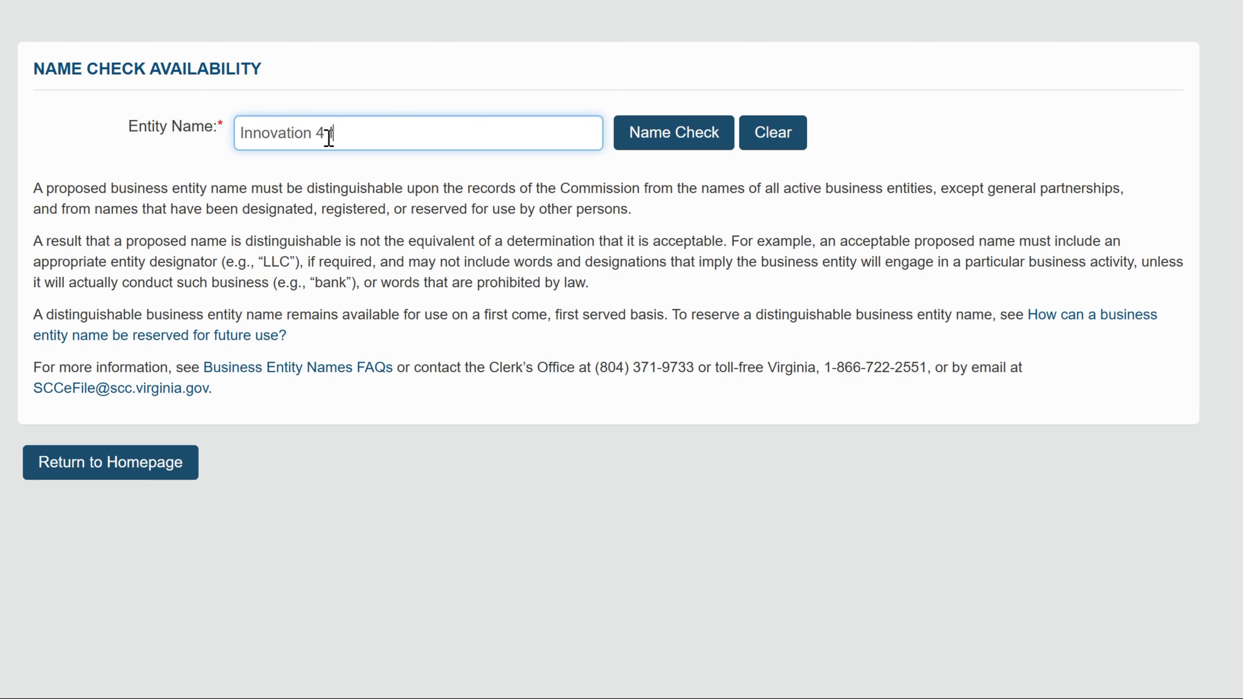
text(ct)
click(644, 141)
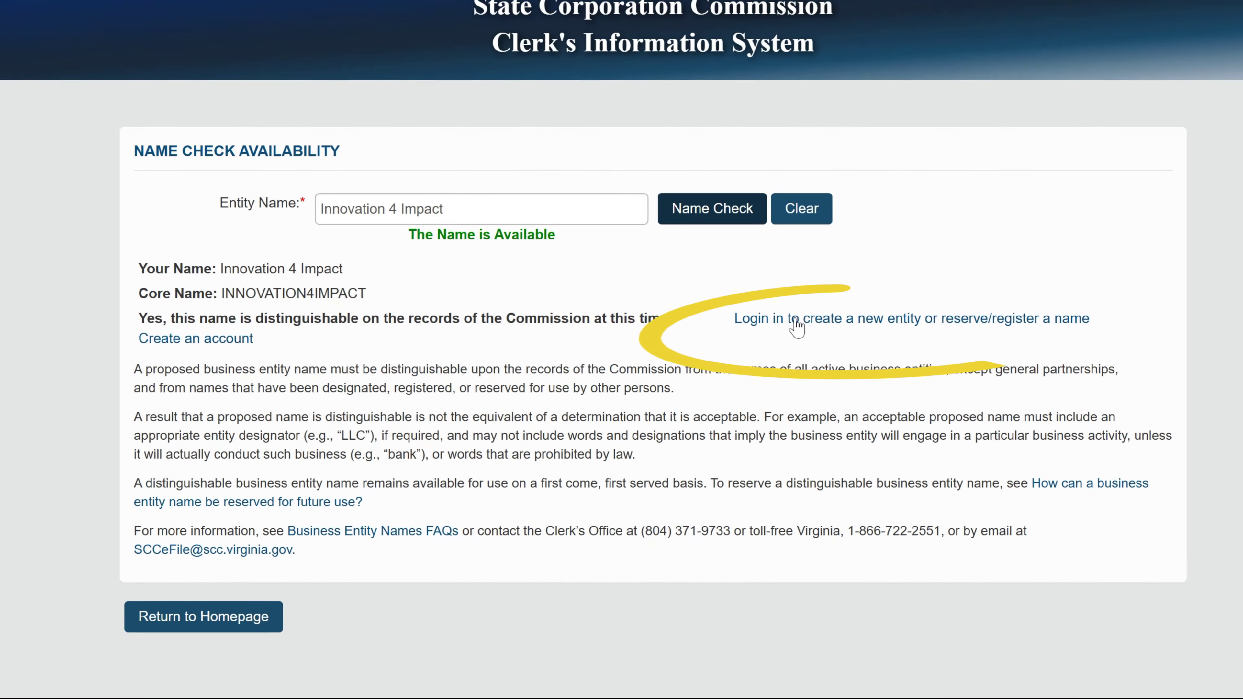
Open the new CIS account registration form and enter the applicant's first and last name.
click(862, 308)
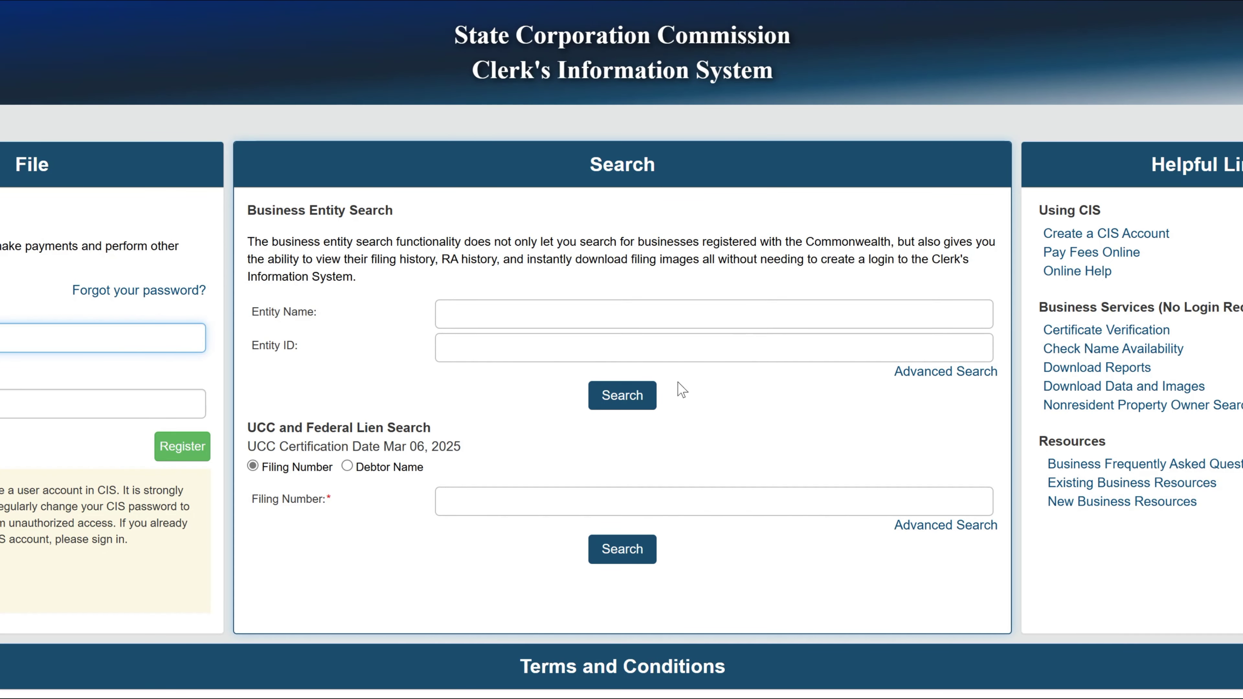
click(181, 460)
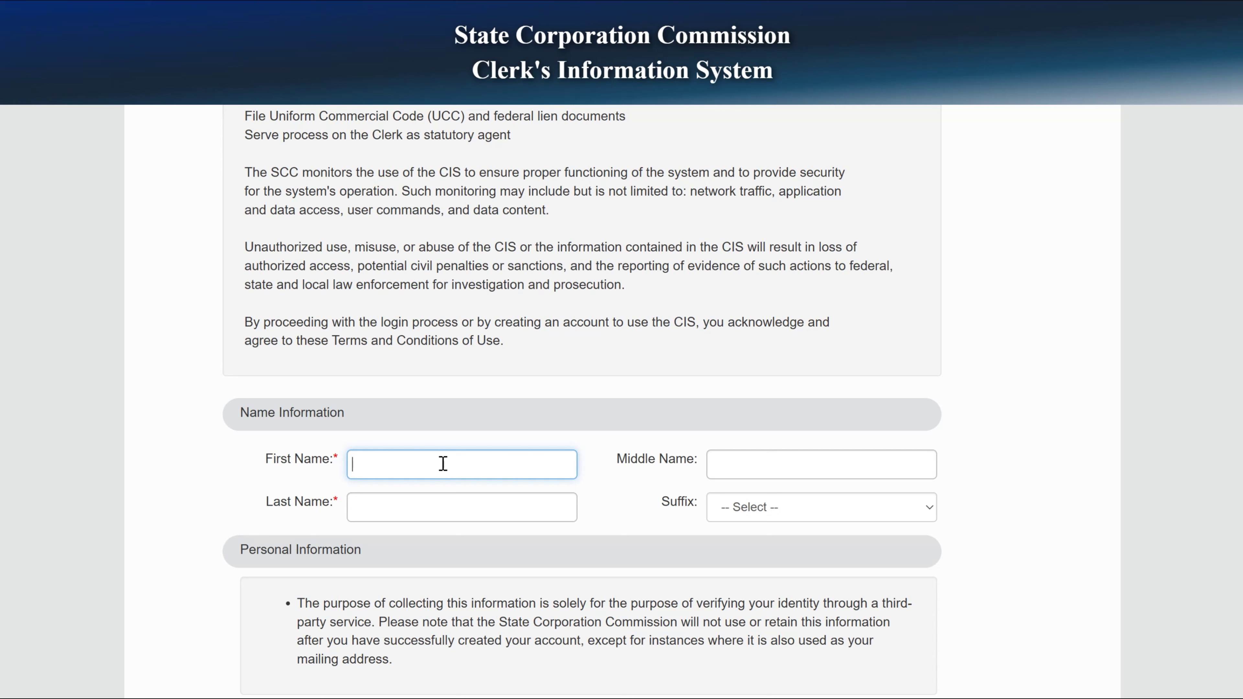
text(John)
key(Tab)
key(Tab)
text(Doe)
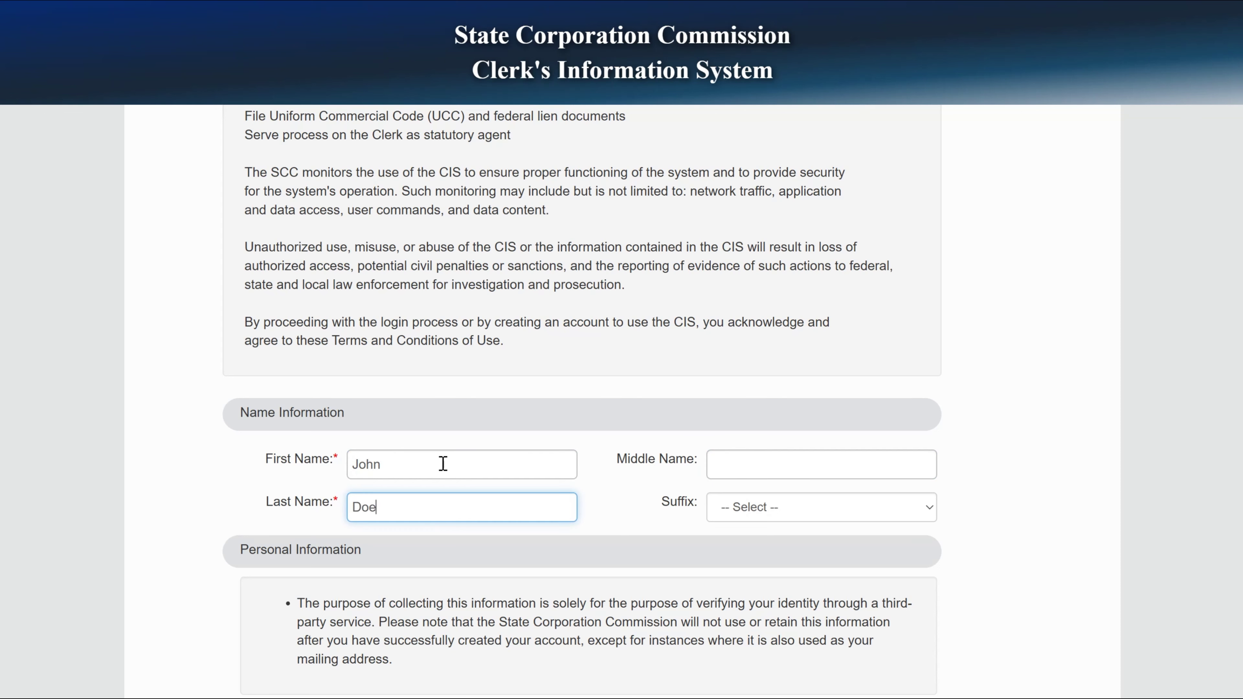
key(Tab)
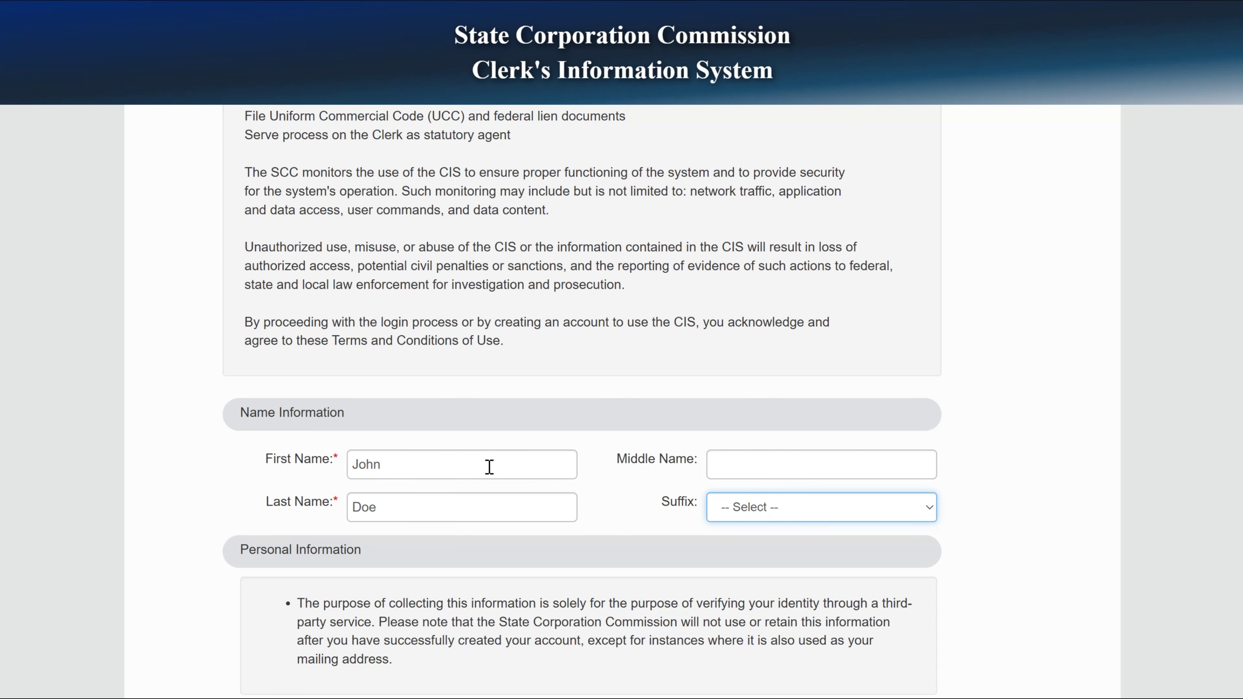
Enter the applicant's personal street address and ZIP code, and choose the matching city.
scroll(645, 505, down, 3)
key(Tab)
scroll(412, 566, down, 1)
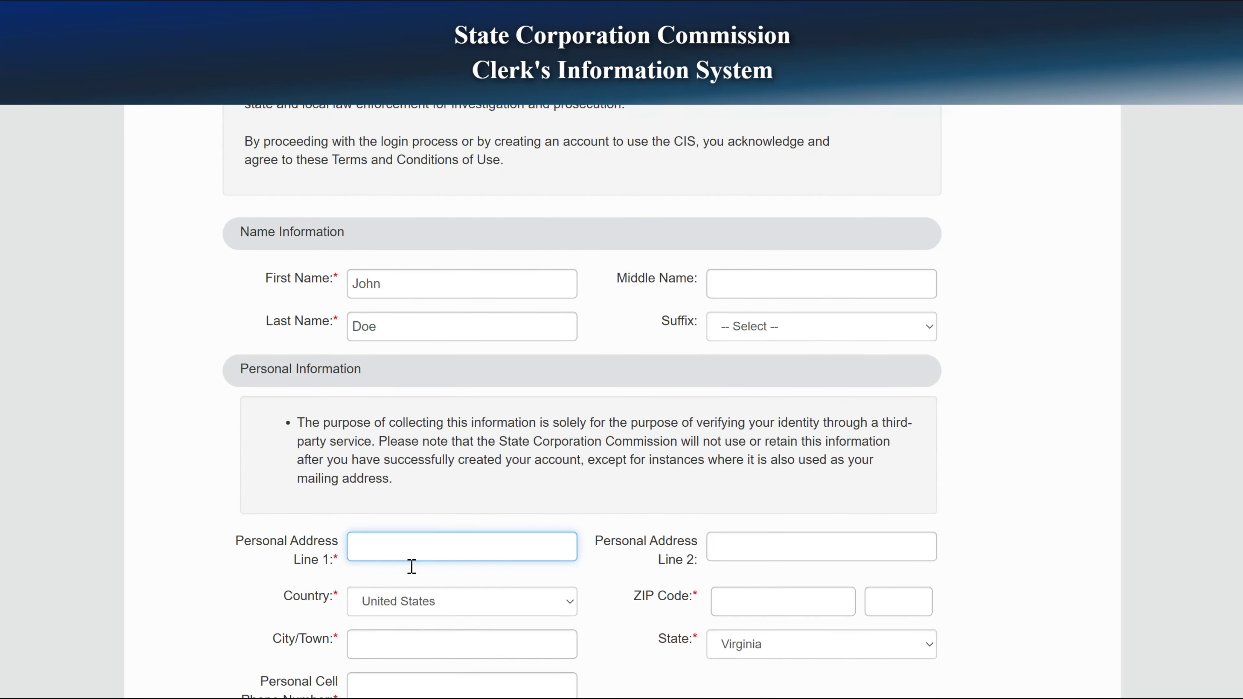
scroll(412, 567, down, 2)
text(1234 )
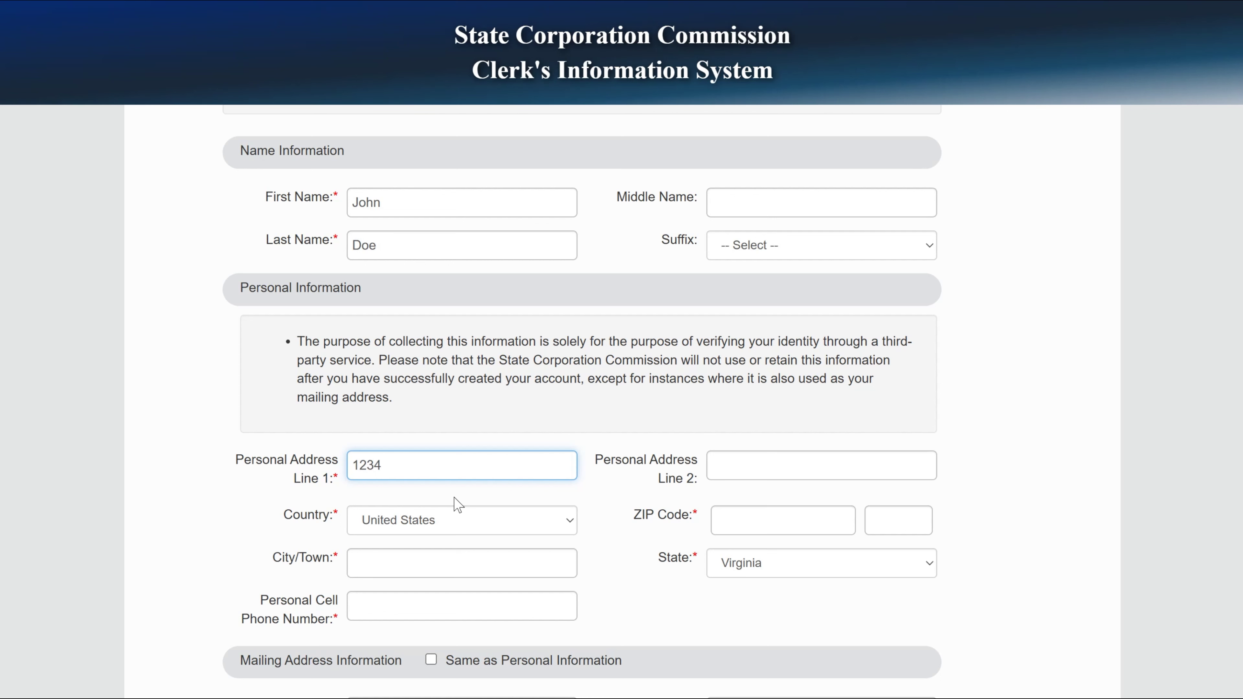
text(Main Street)
key(Tab)
key(Tab)
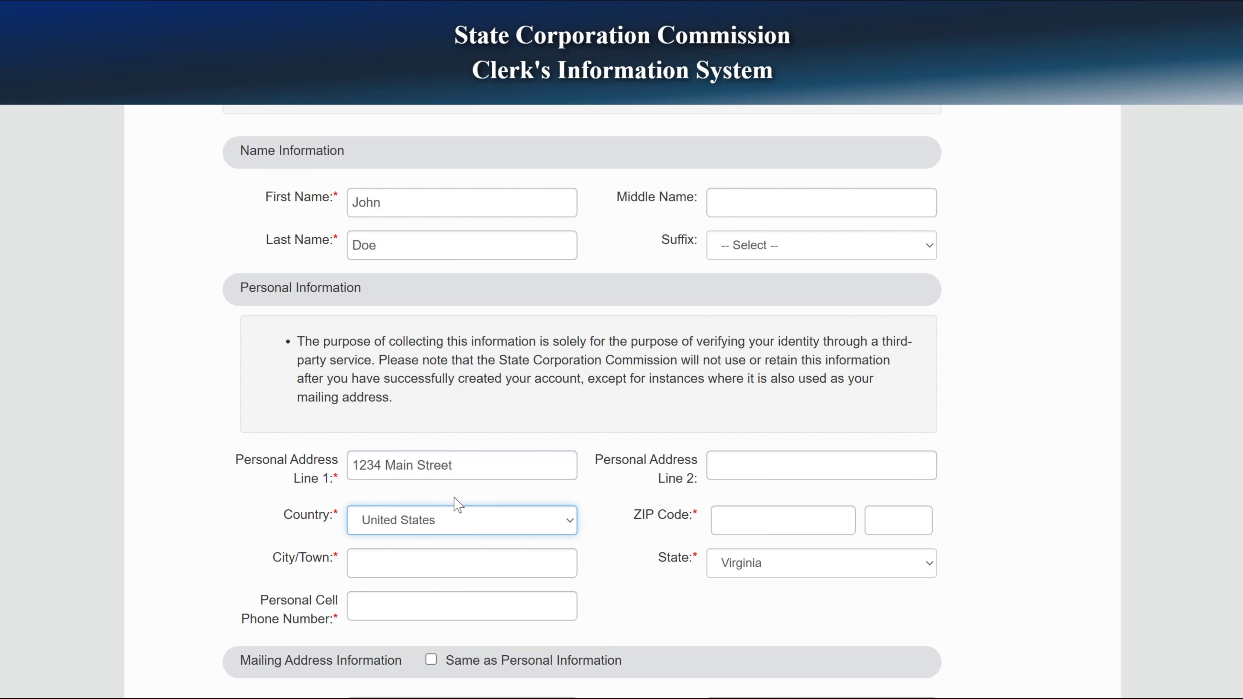
key(Tab)
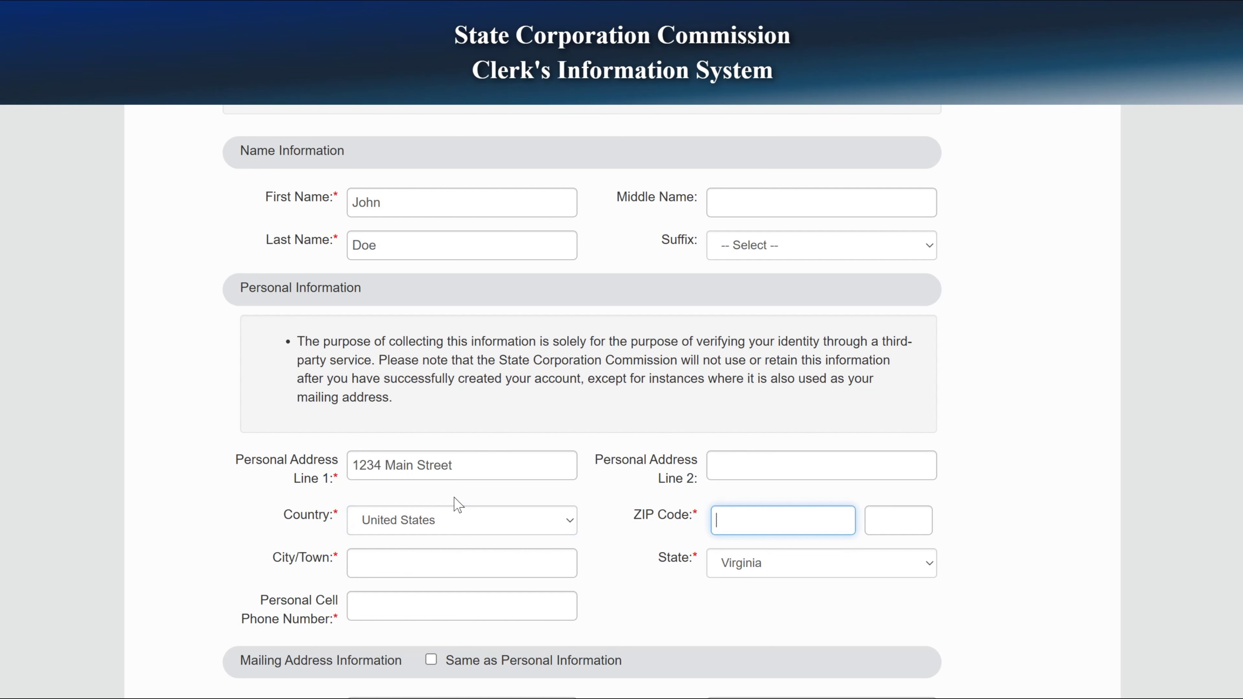
text(20101)
click(564, 567)
click(444, 595)
scroll(596, 605, down, 2)
Add the applicant's cell phone number and make the mailing address match the personal address.
click(392, 521)
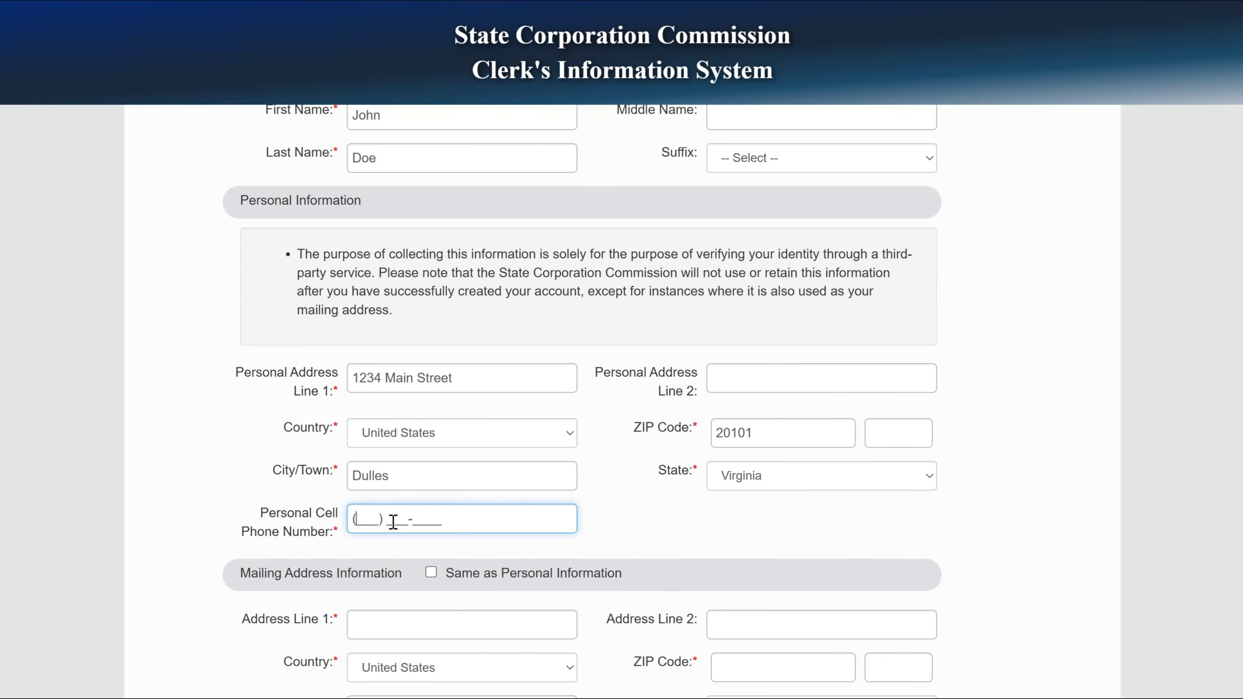
scroll(392, 519, down, 2)
click(430, 486)
scroll(663, 561, down, 5)
scroll(663, 561, down, 3)
click(553, 493)
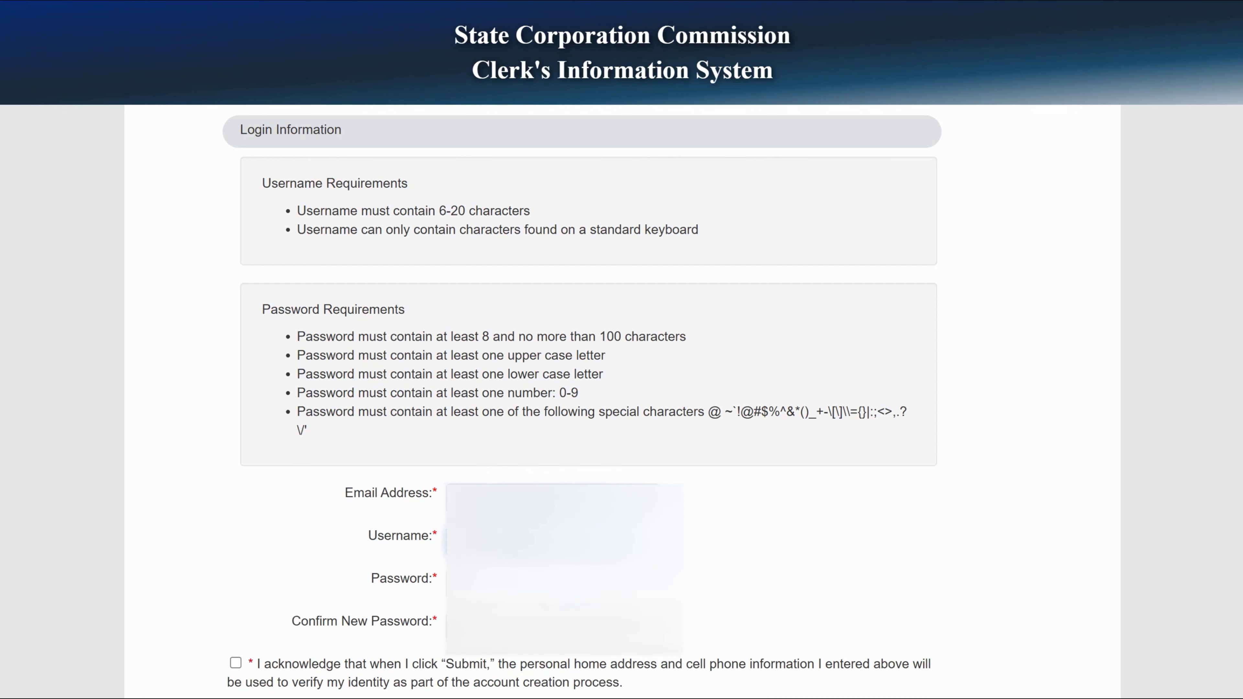
Complete the login details and identity acknowledgement, then go to the Online Services page.
text(******)
click(538, 584)
click(538, 628)
click(235, 663)
key(Return)
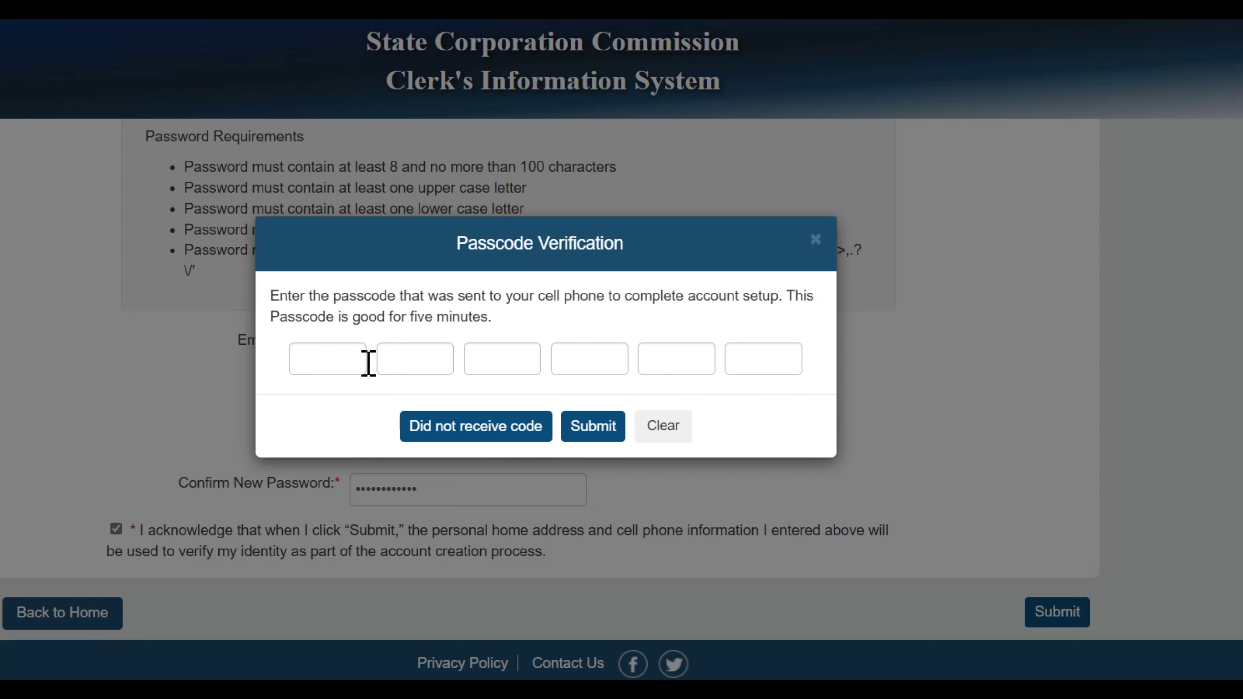
click(431, 426)
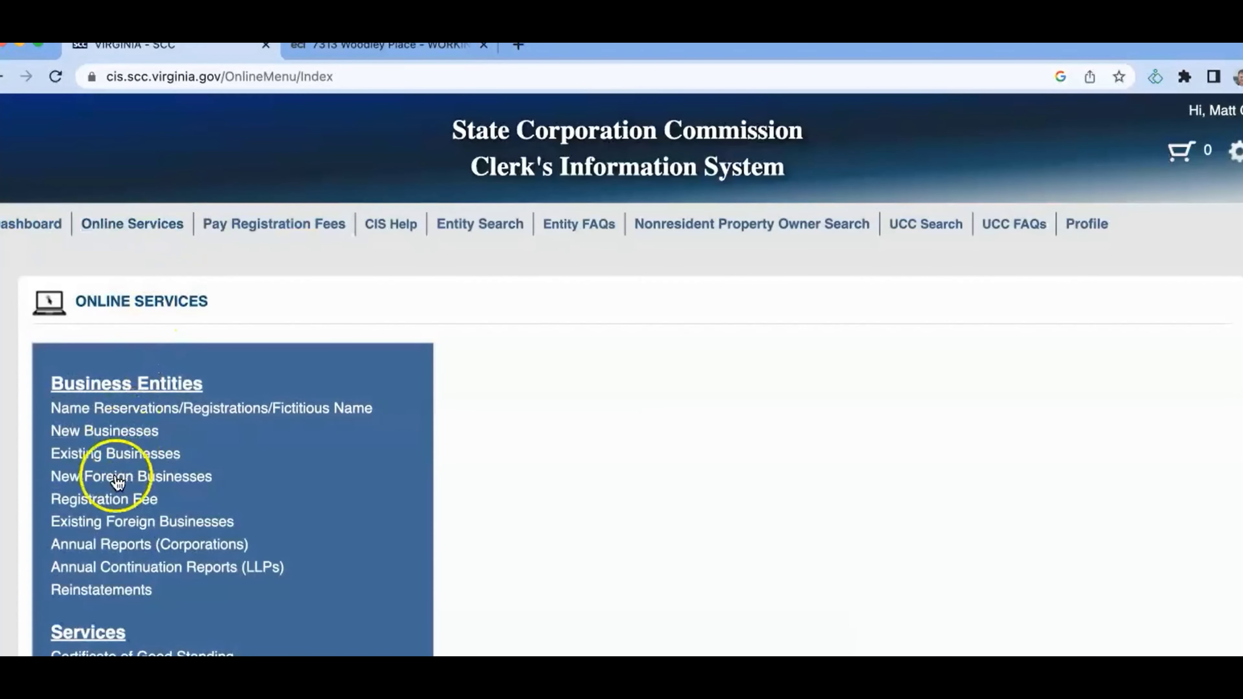
Start a New Businesses filing: Limited Liability Company, filing type Articles of Organization.
click(121, 432)
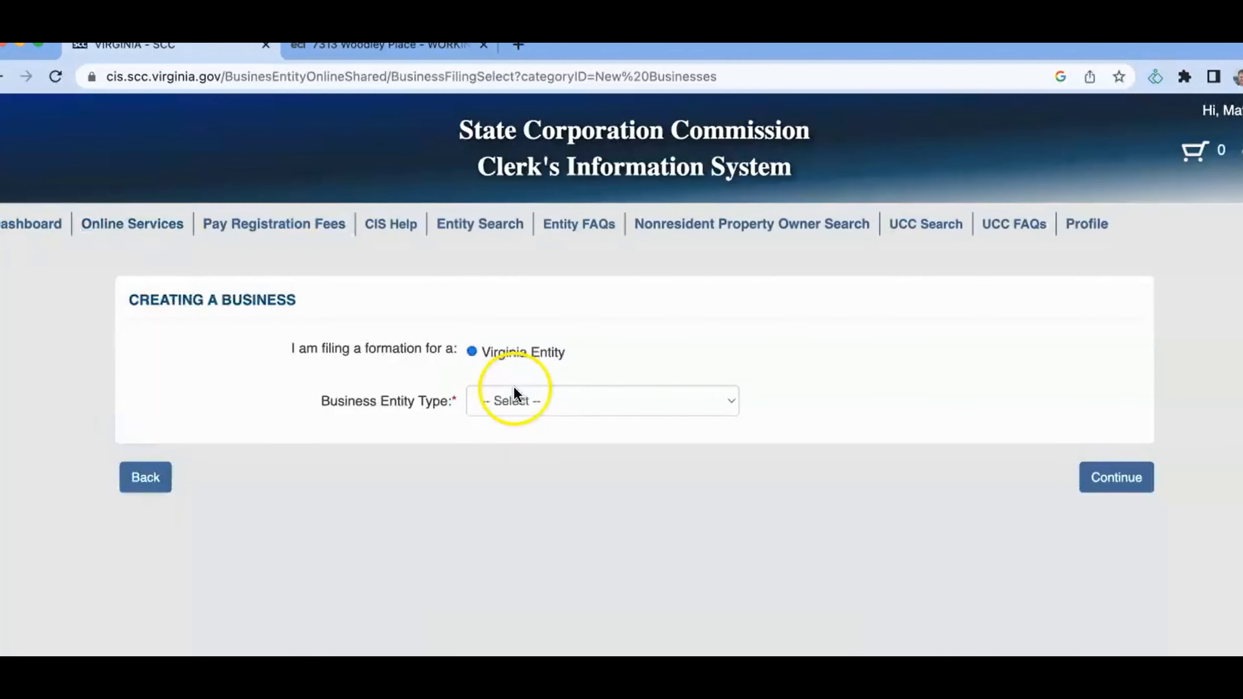
click(546, 397)
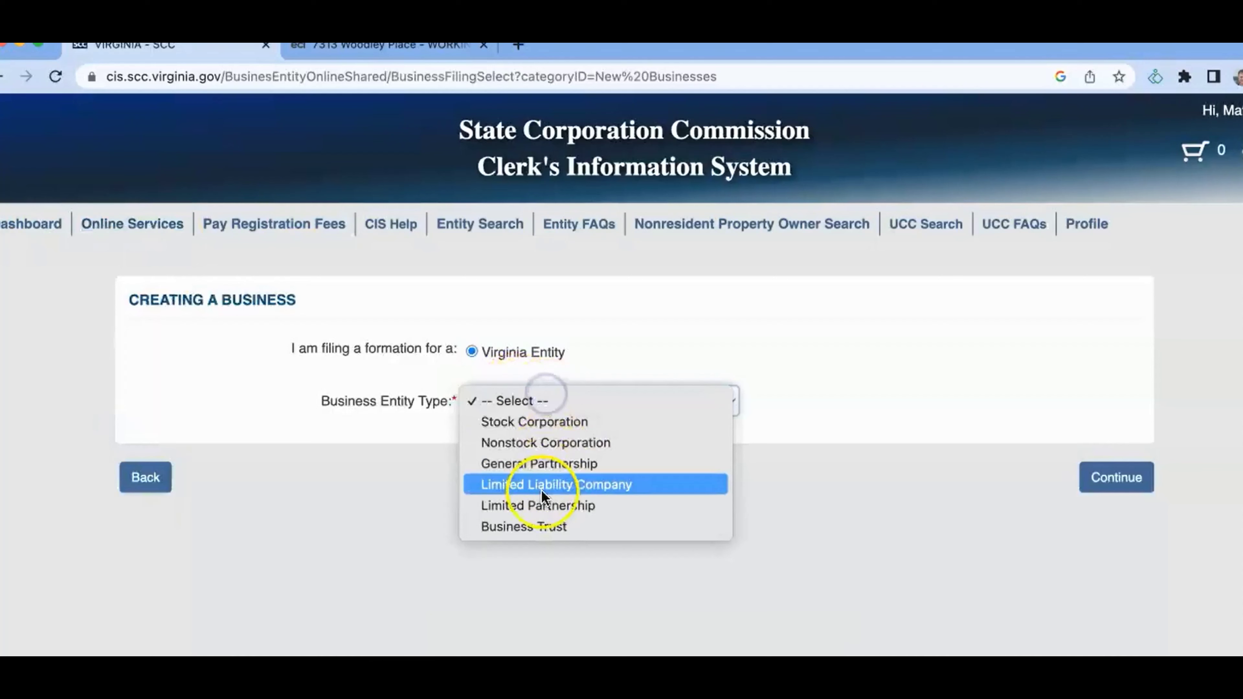
click(1115, 484)
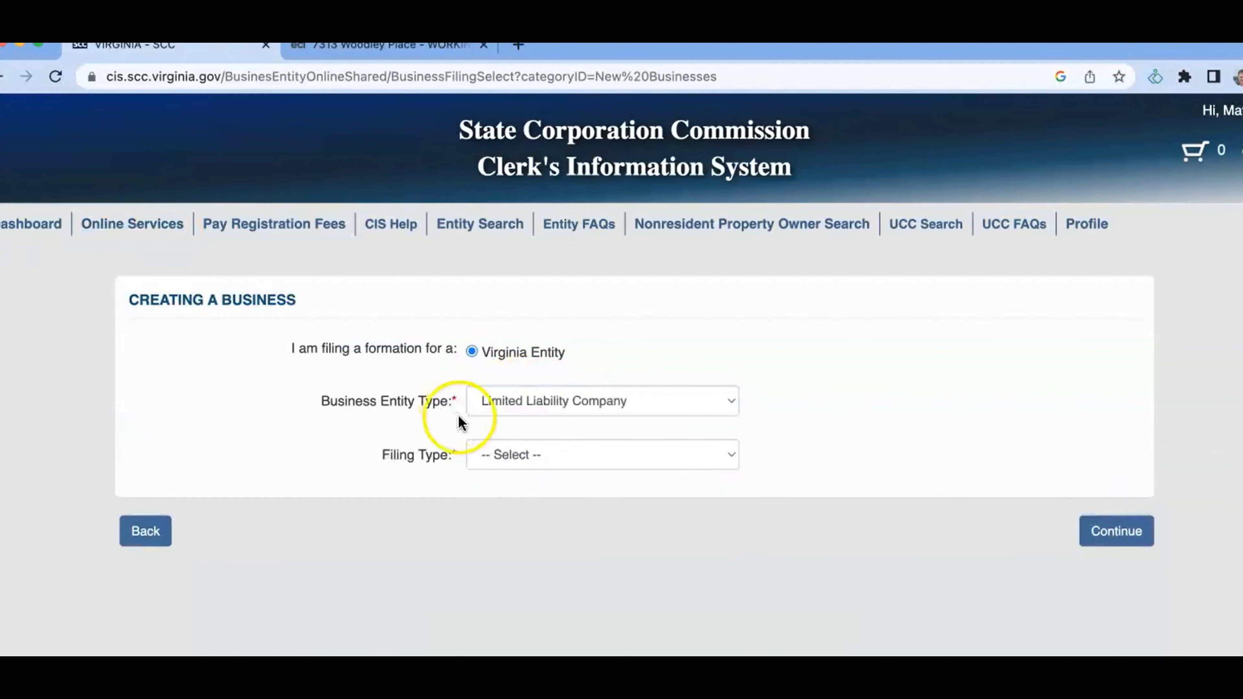
click(501, 443)
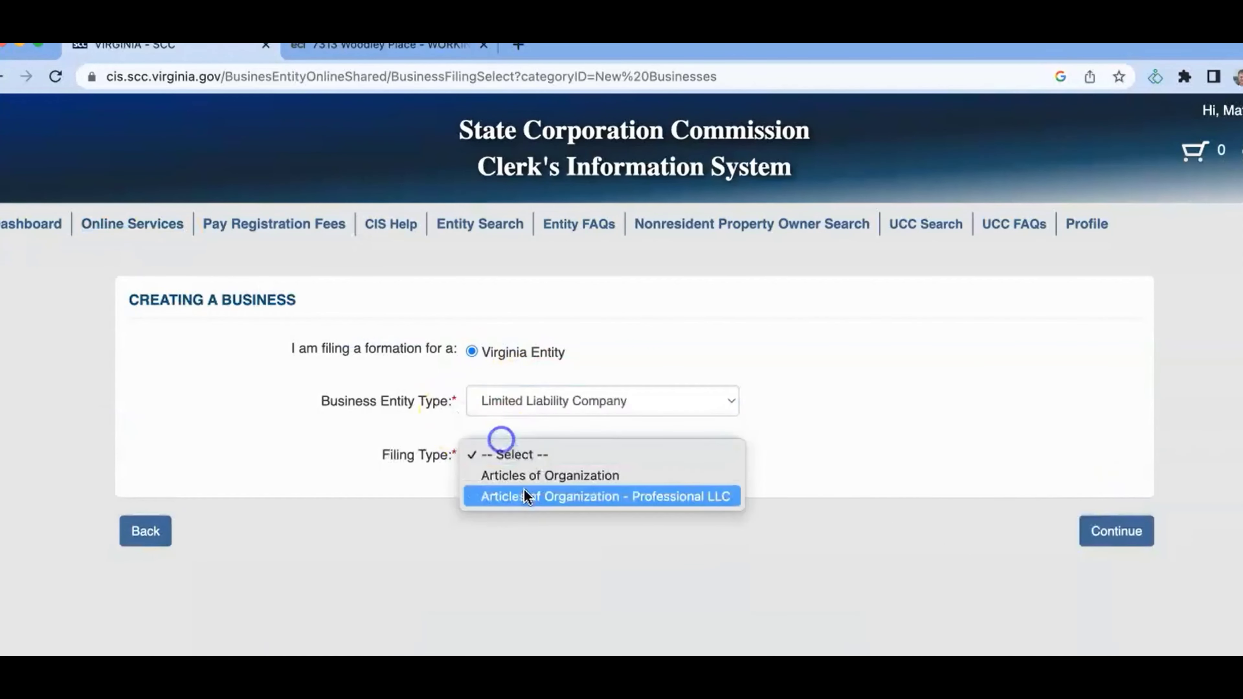
click(542, 474)
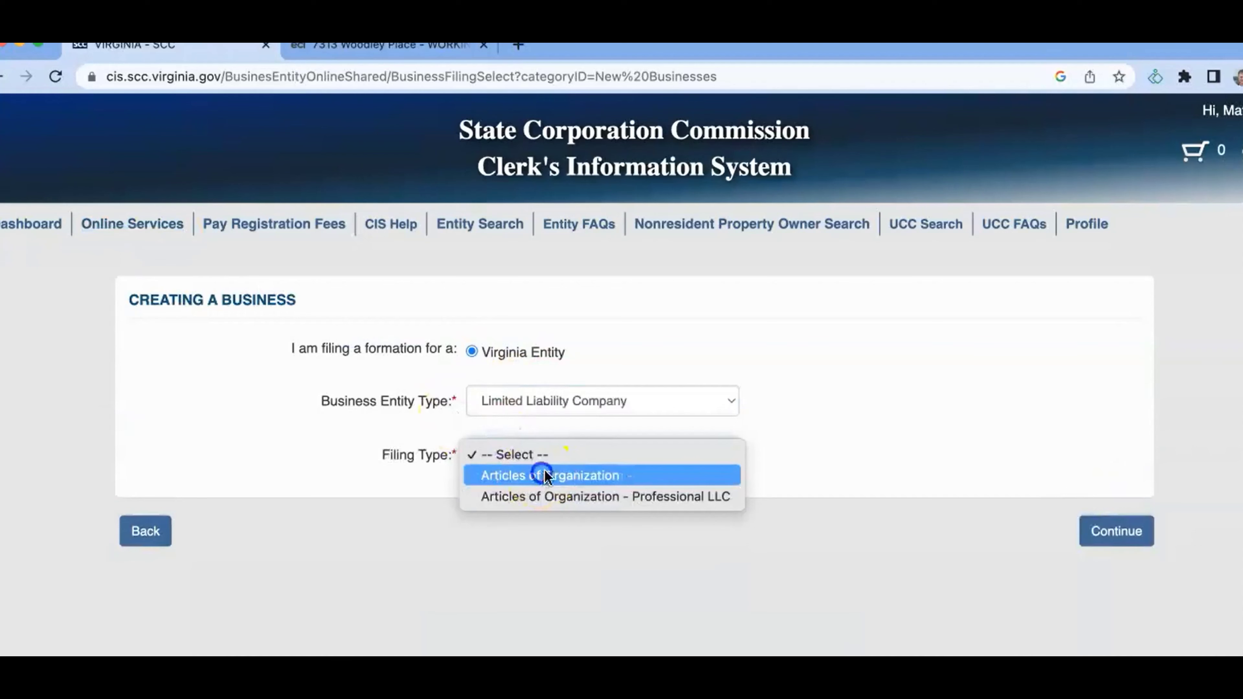
click(1116, 528)
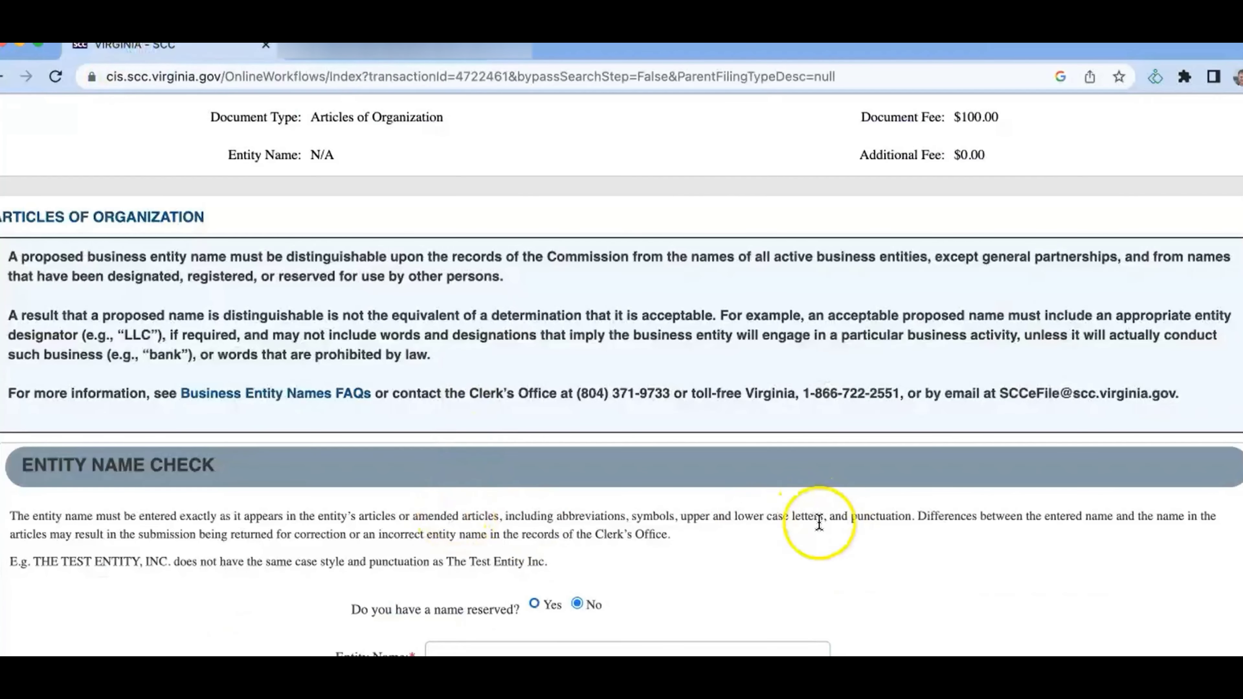
Fill the LLC name from the suggested entry, confirm it is available, and proceed.
scroll(1067, 430, down, 3)
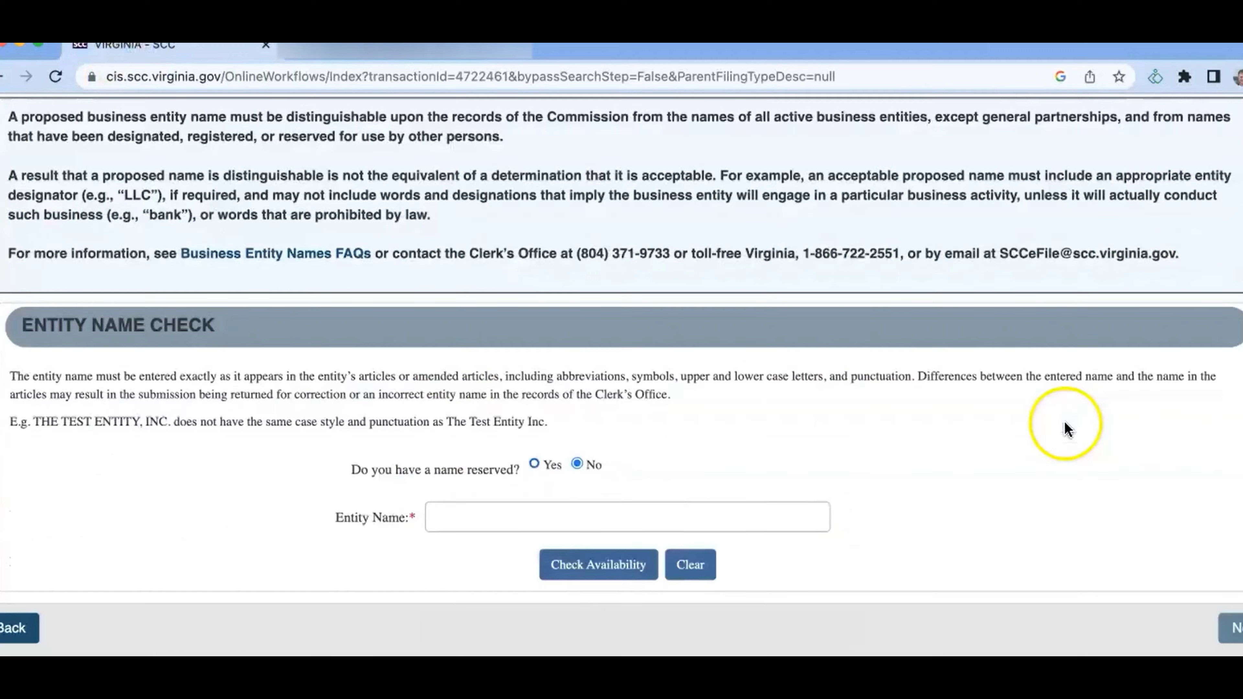
scroll(1067, 430, down, 1)
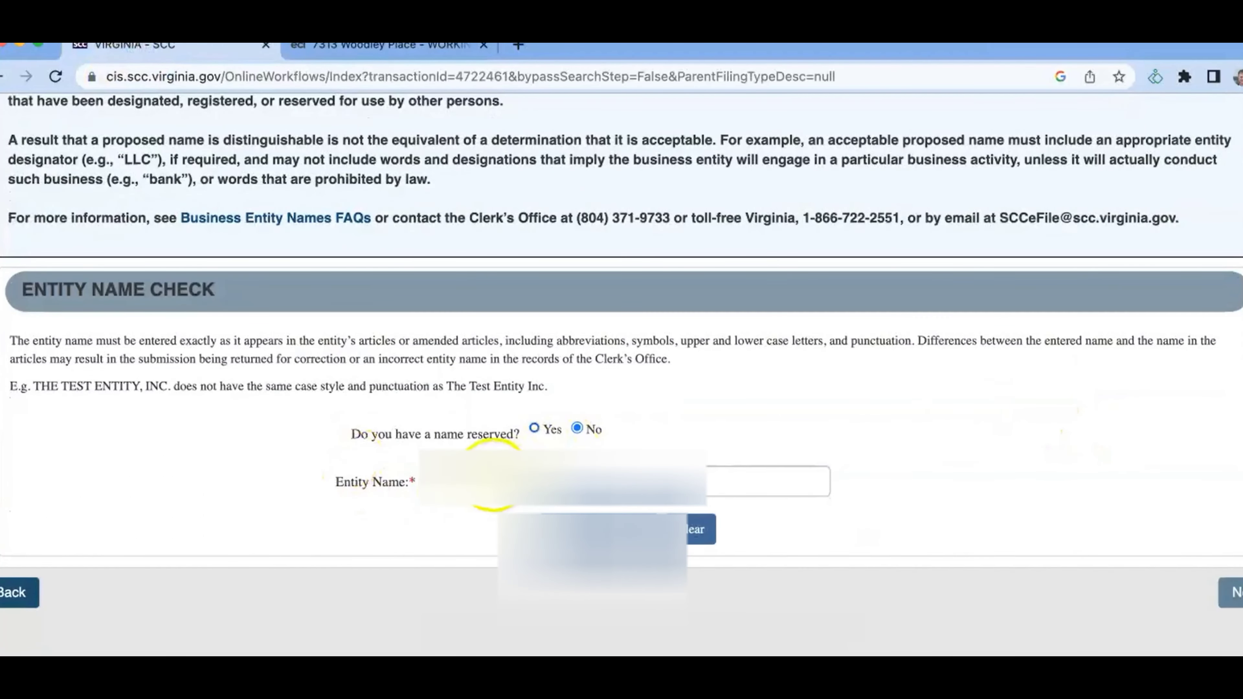
click(492, 474)
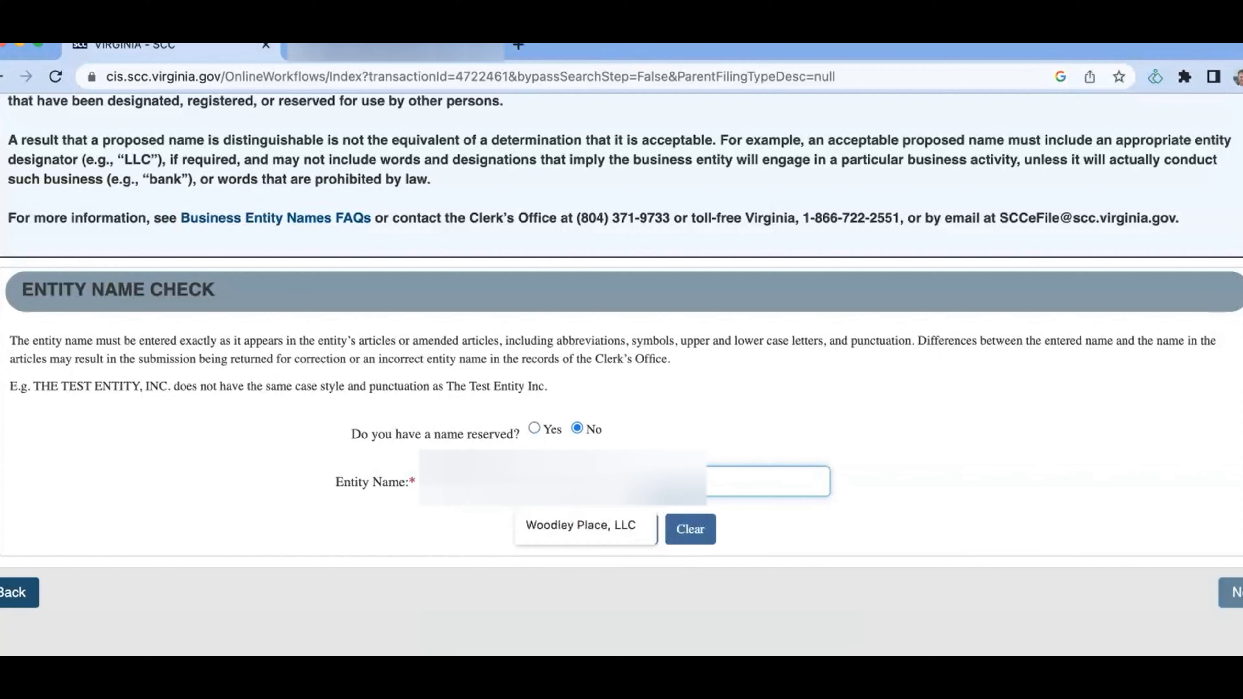
click(606, 531)
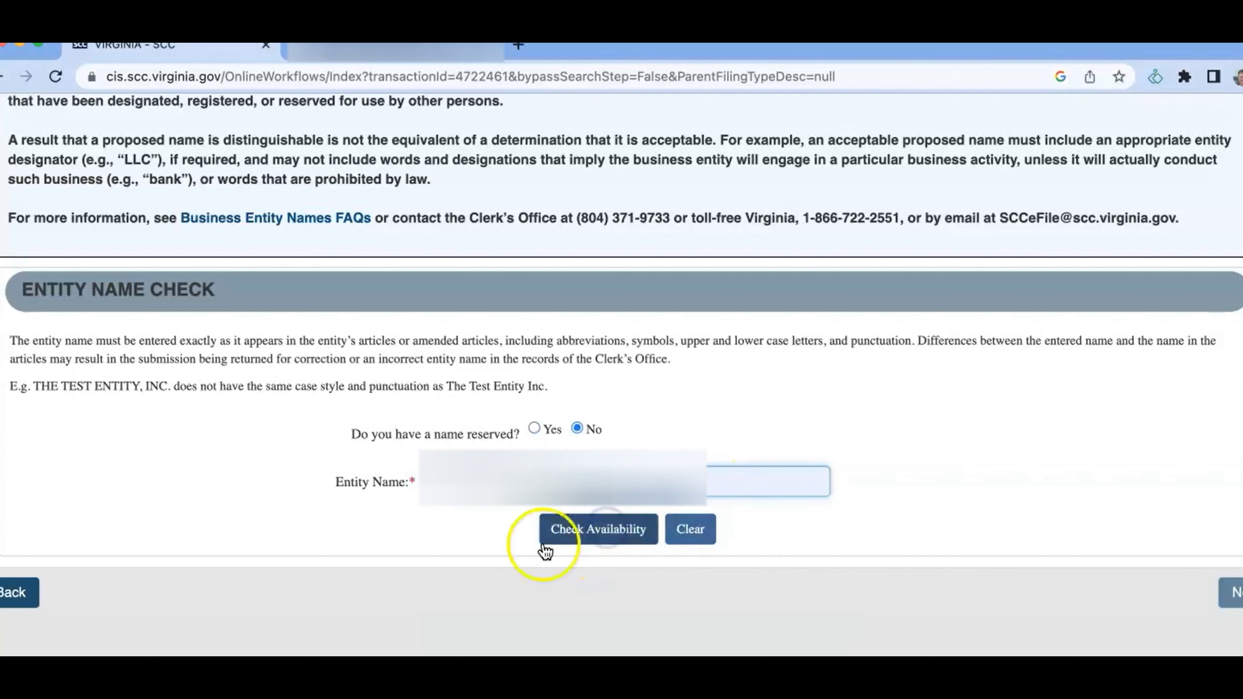
click(584, 537)
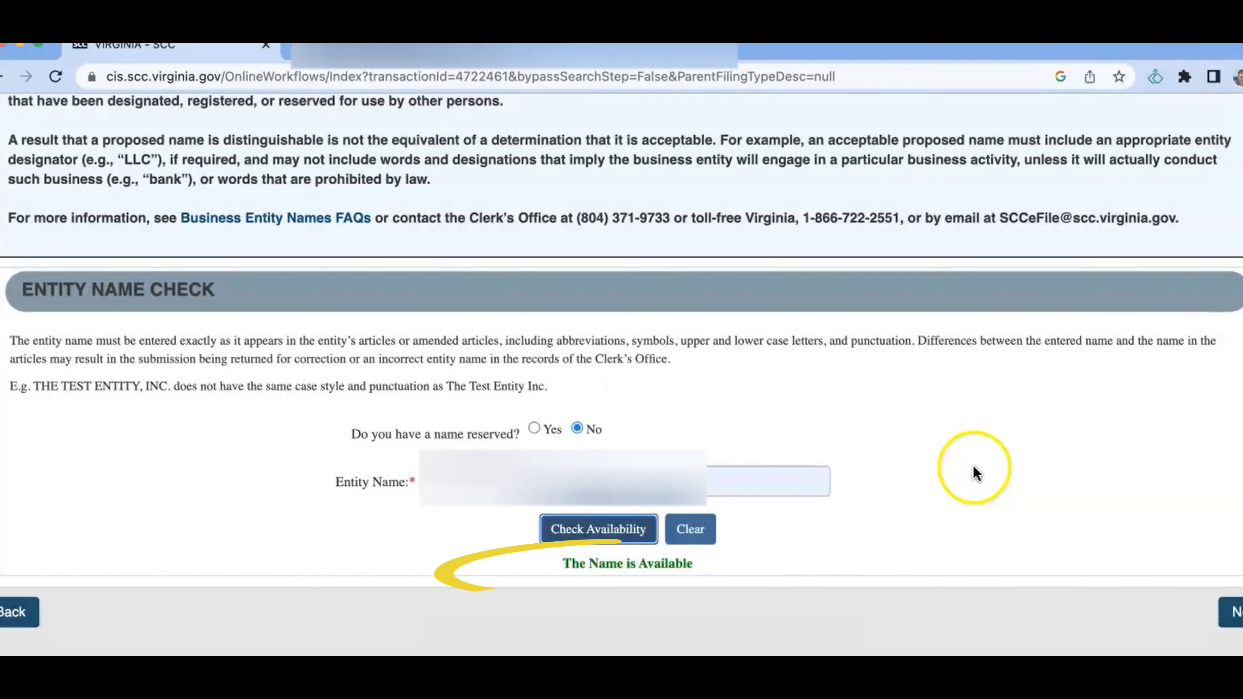
scroll(975, 473, down, 1)
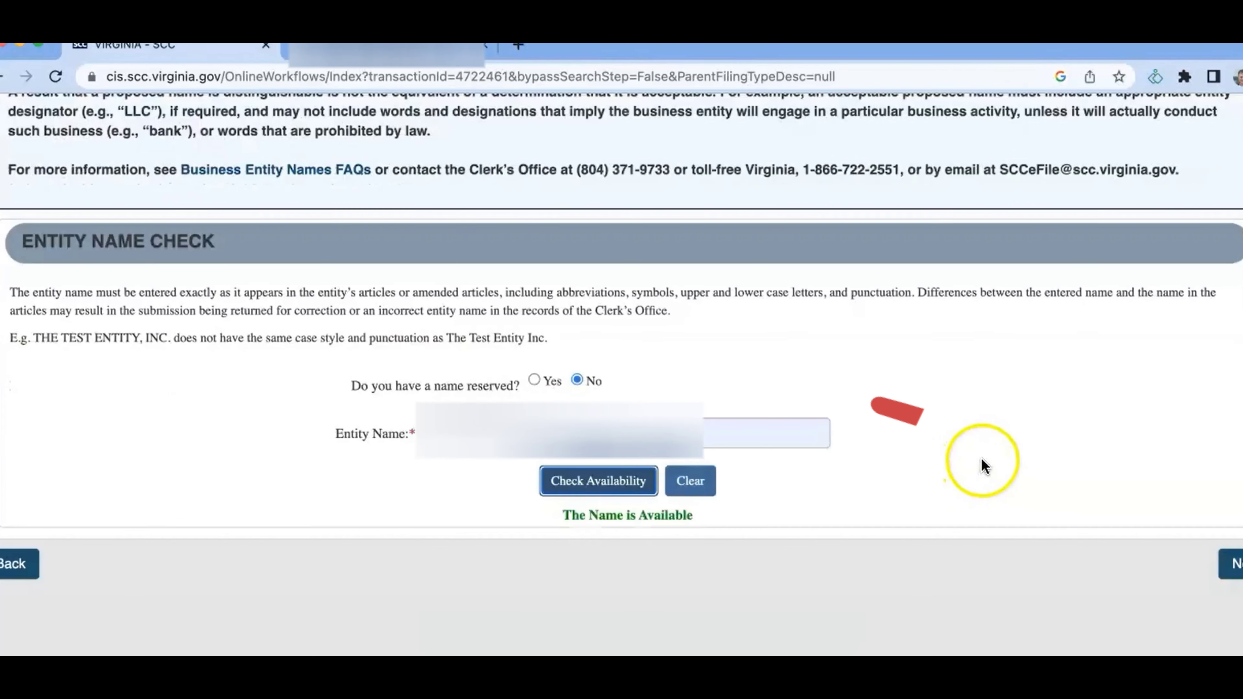
click(1228, 578)
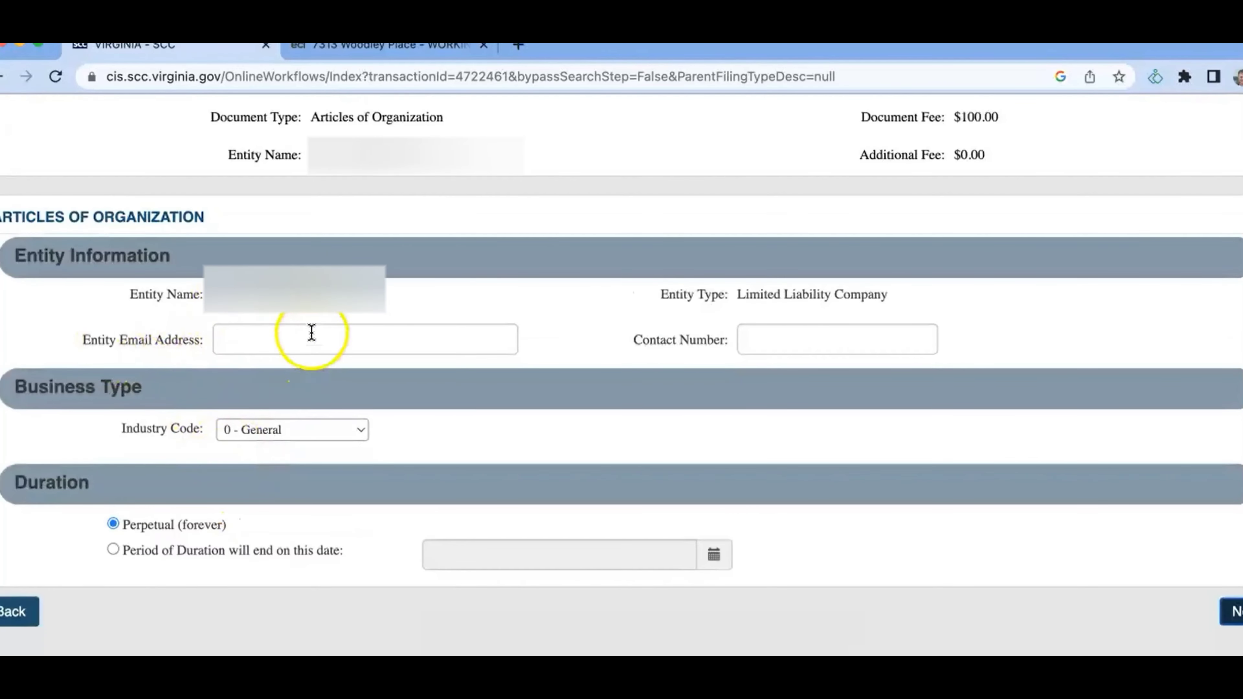
Enter the entity's e-mail address and begin entering its contact phone number.
click(313, 333)
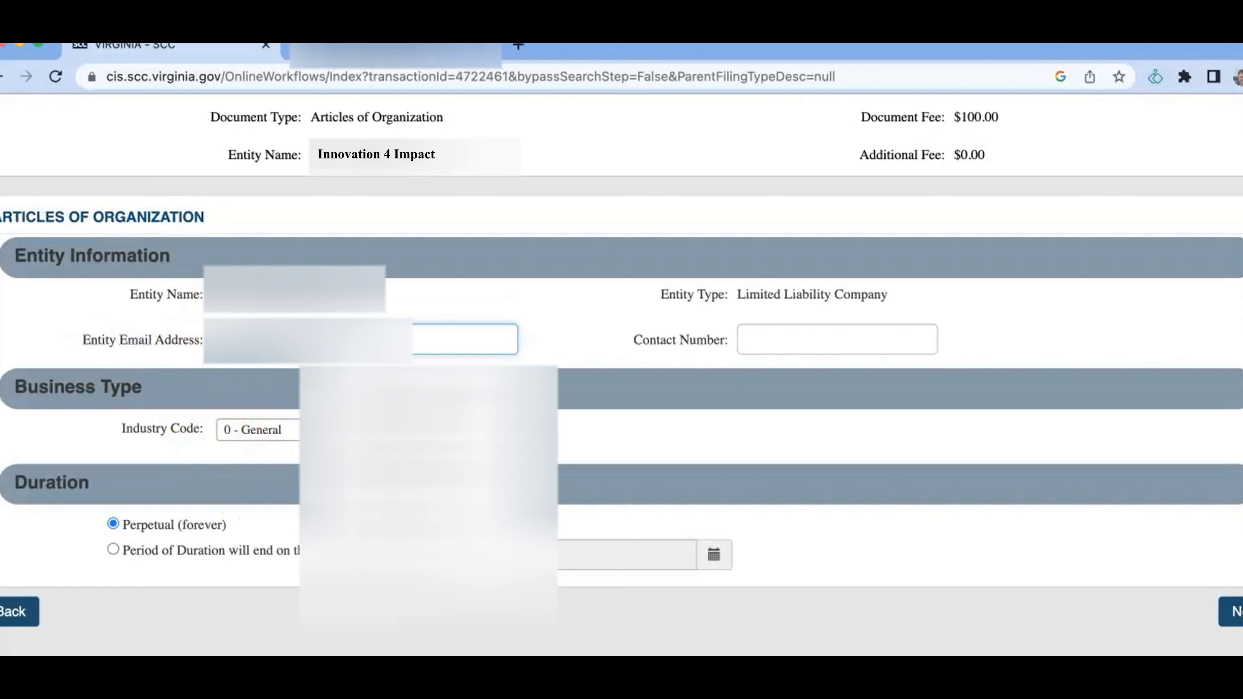
click(837, 339)
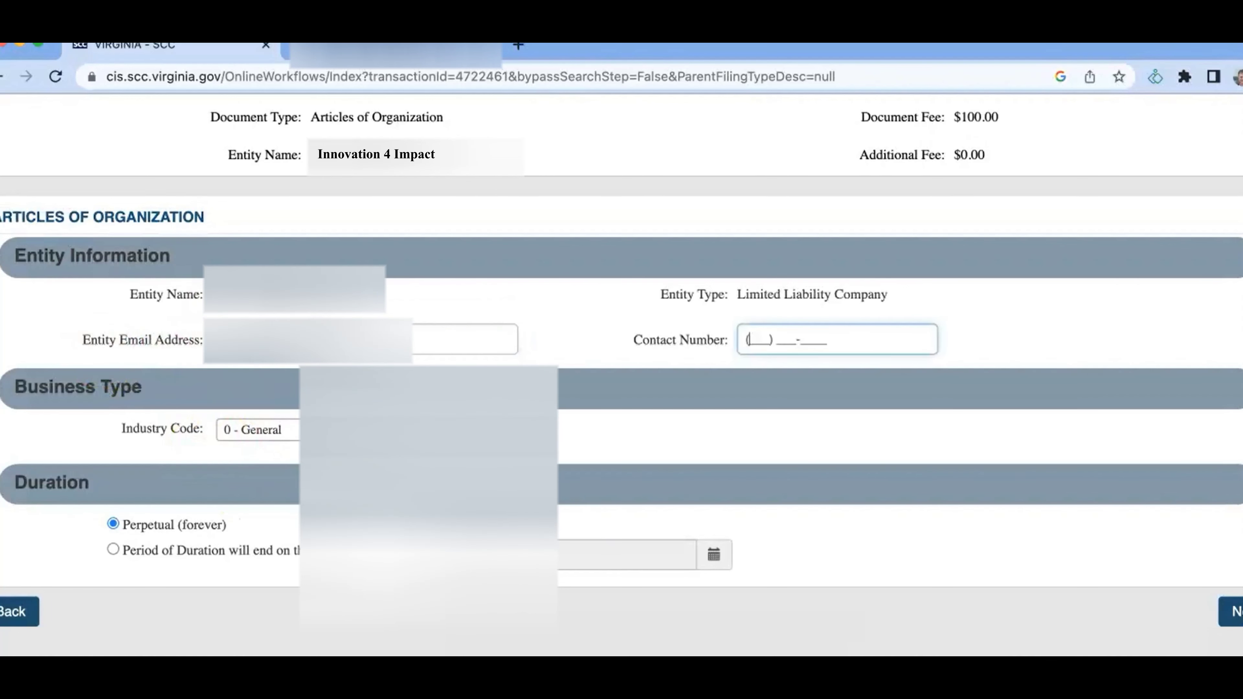